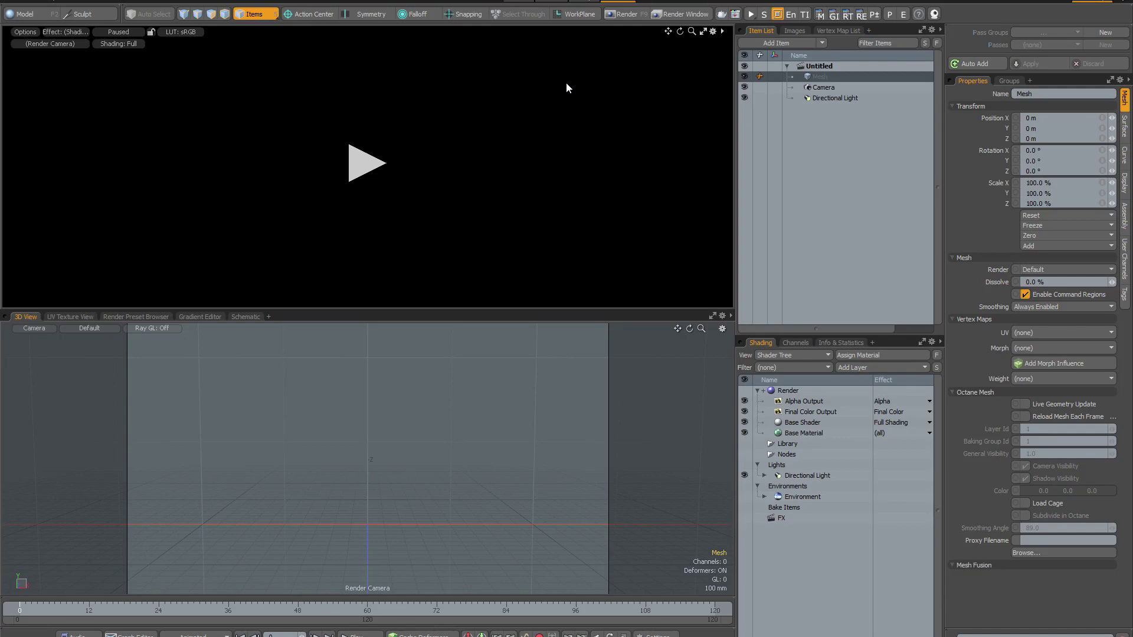
Load the Uberball Custom Mesh 2.3 scene from the Uberball 2 presets
click(934, 15)
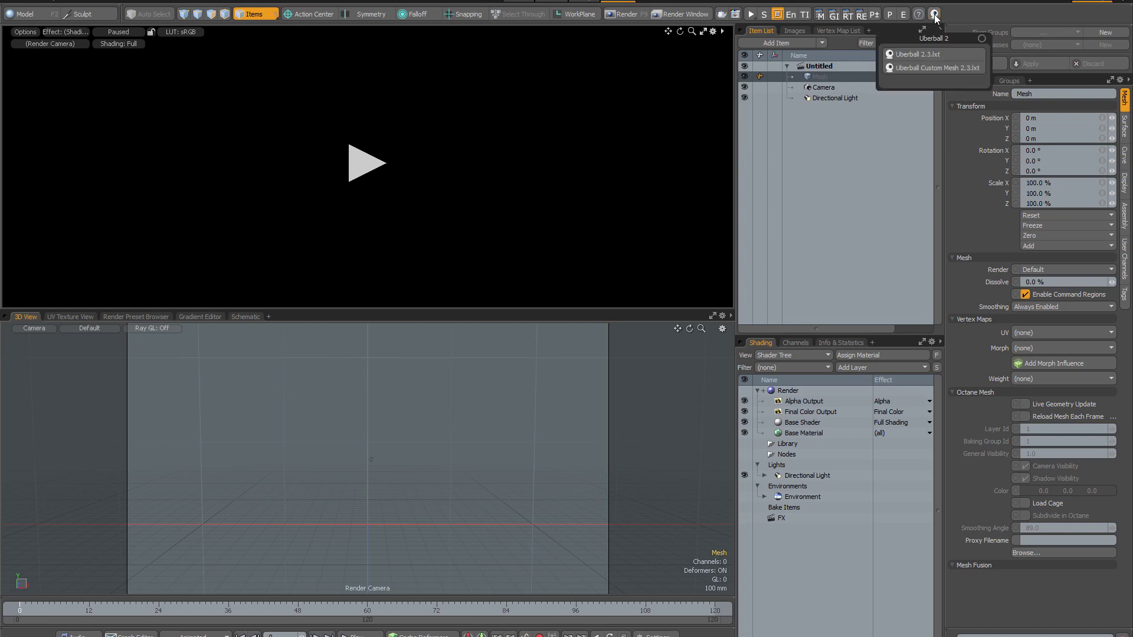
click(932, 59)
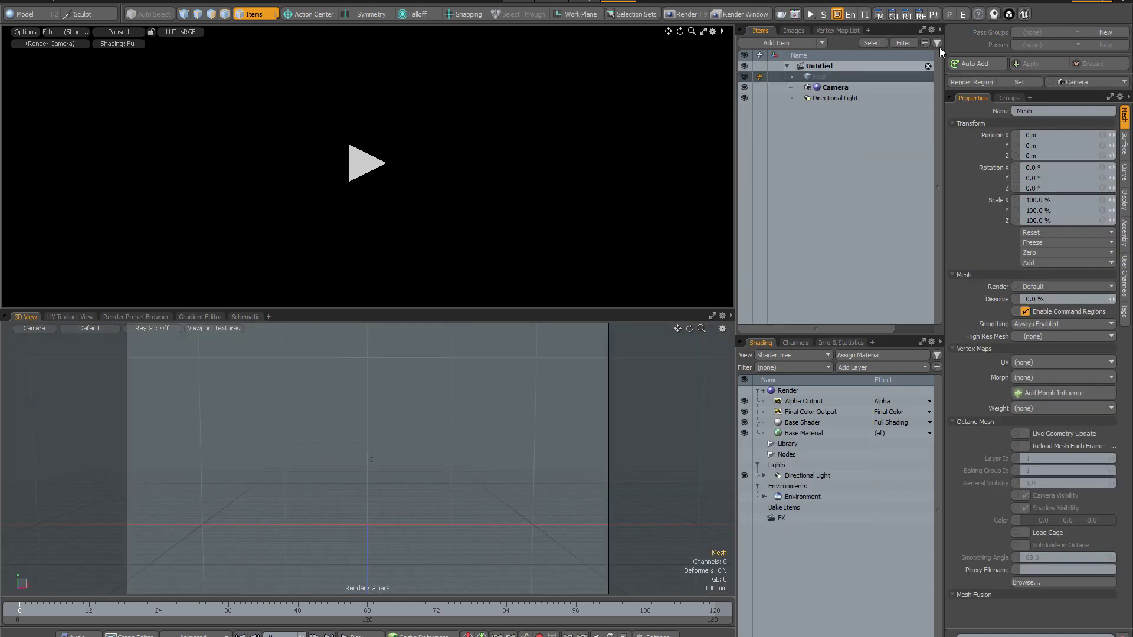
click(995, 15)
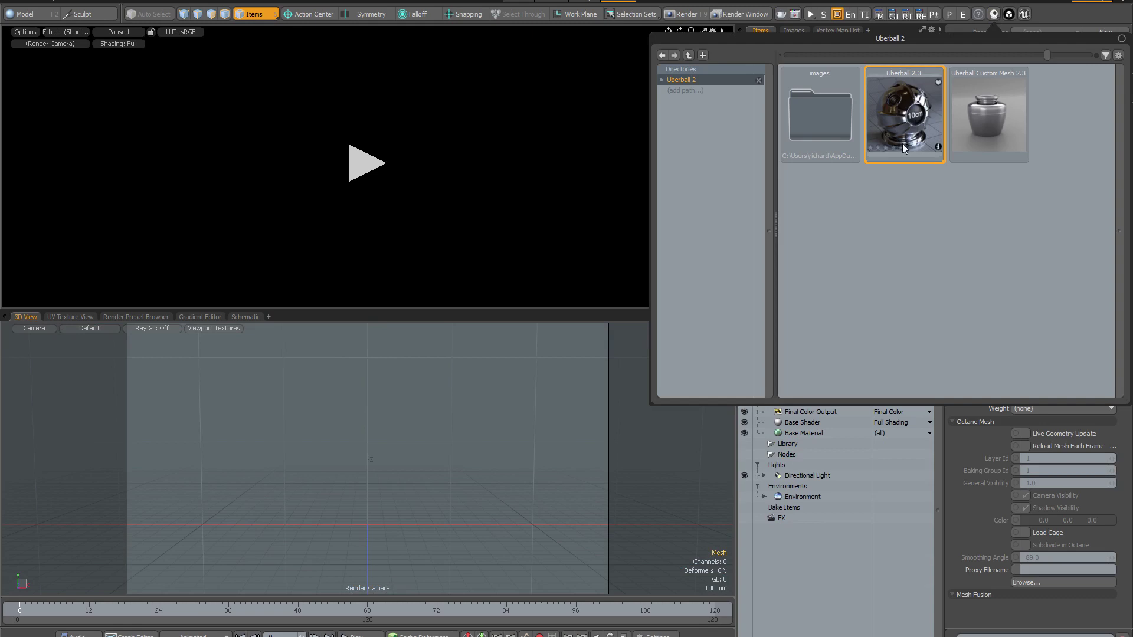
double_click(986, 108)
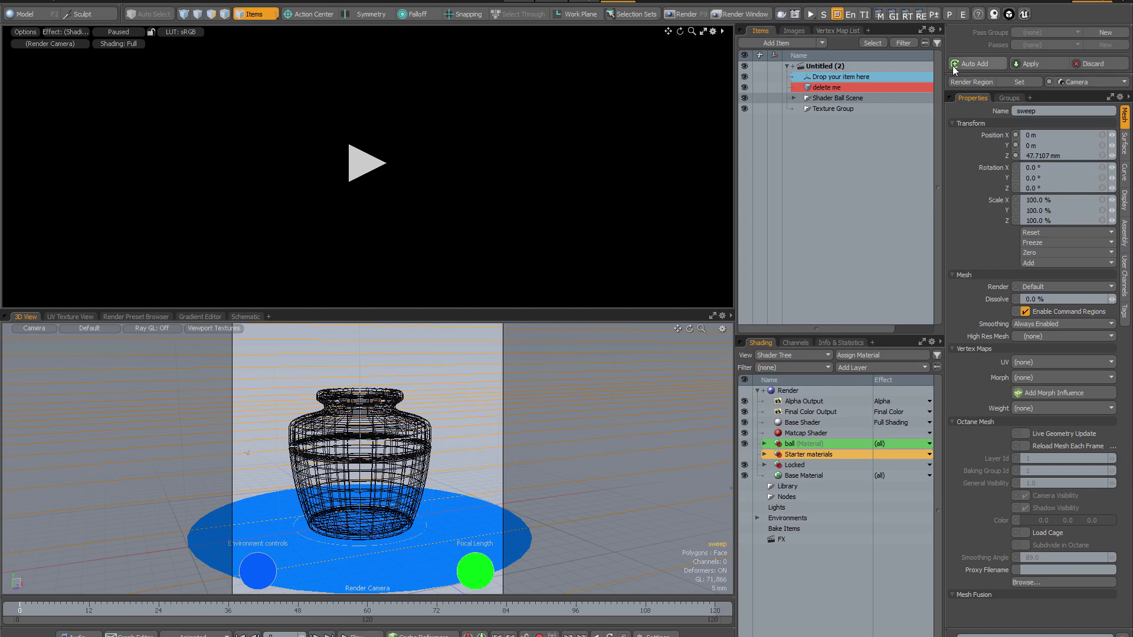
click(995, 14)
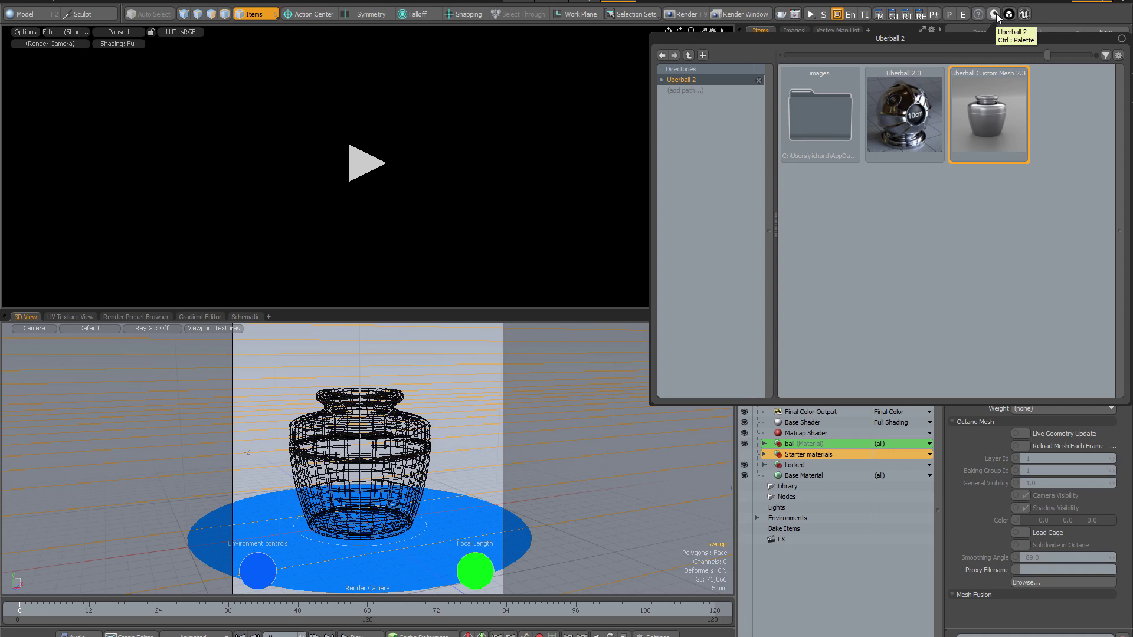
click(994, 14)
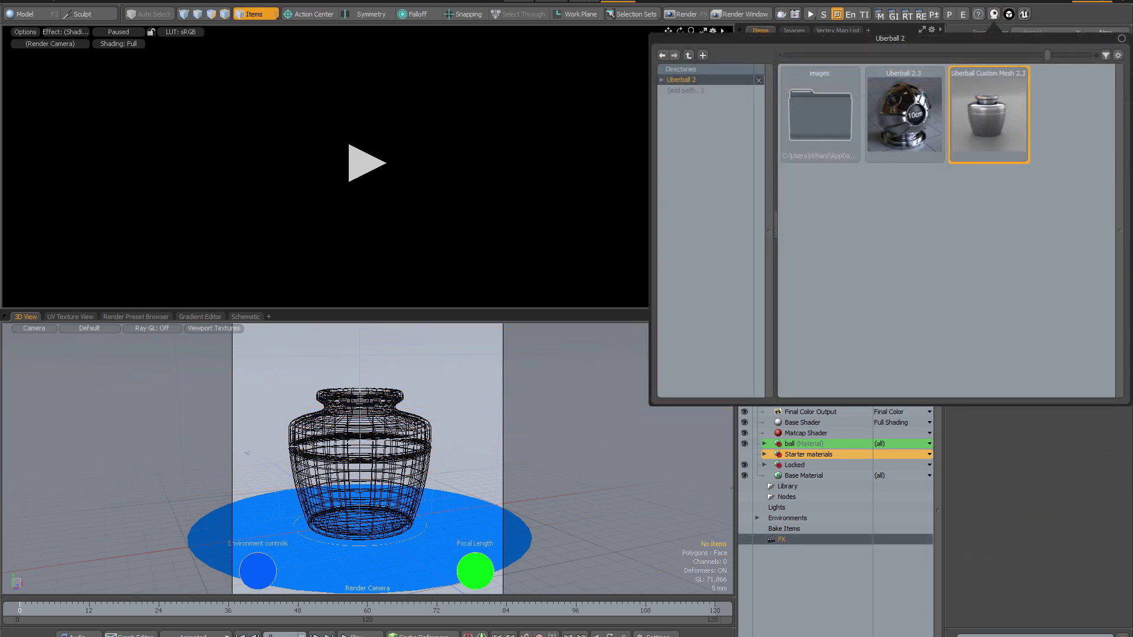
click(494, 122)
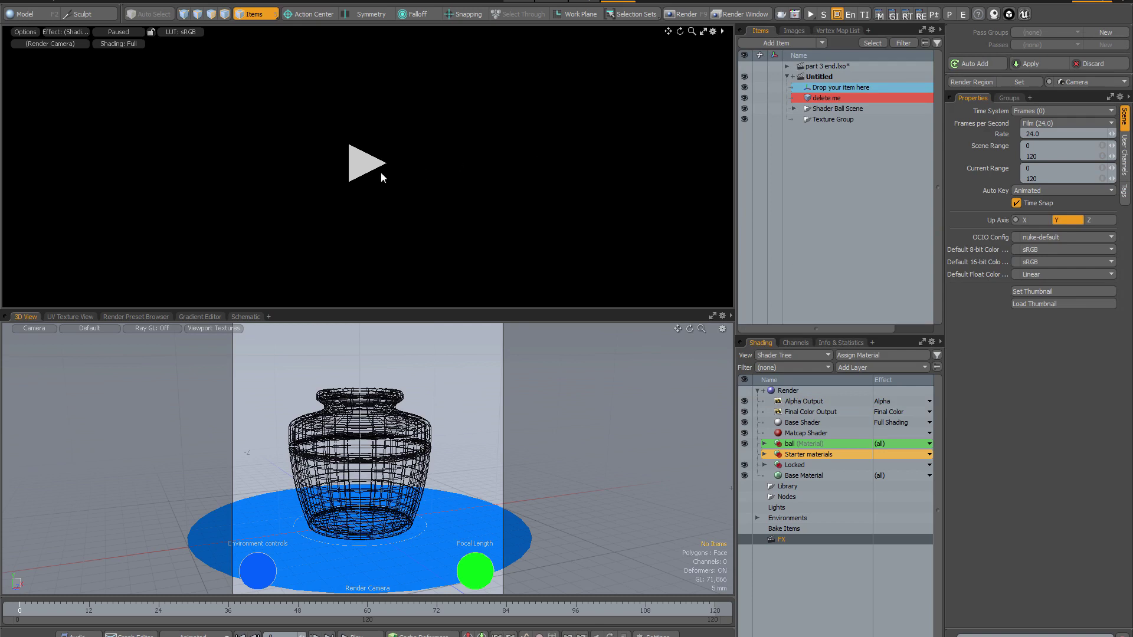
Start the preview render and hide the "delete me" placeholder mesh in the Uberball scene
click(359, 167)
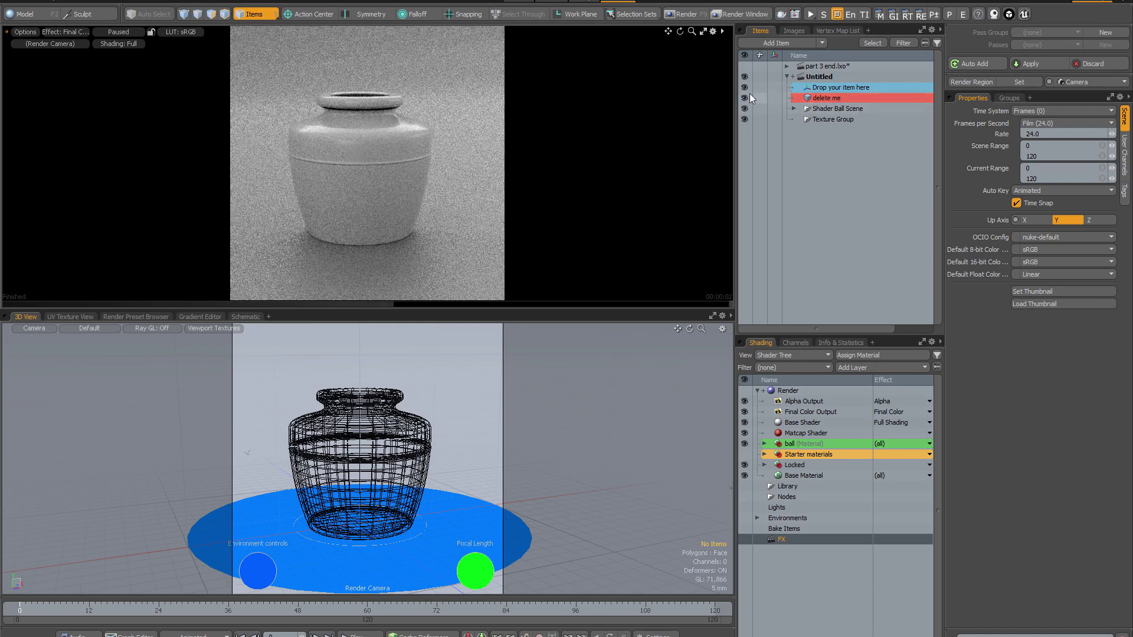
mouse_move(788, 101)
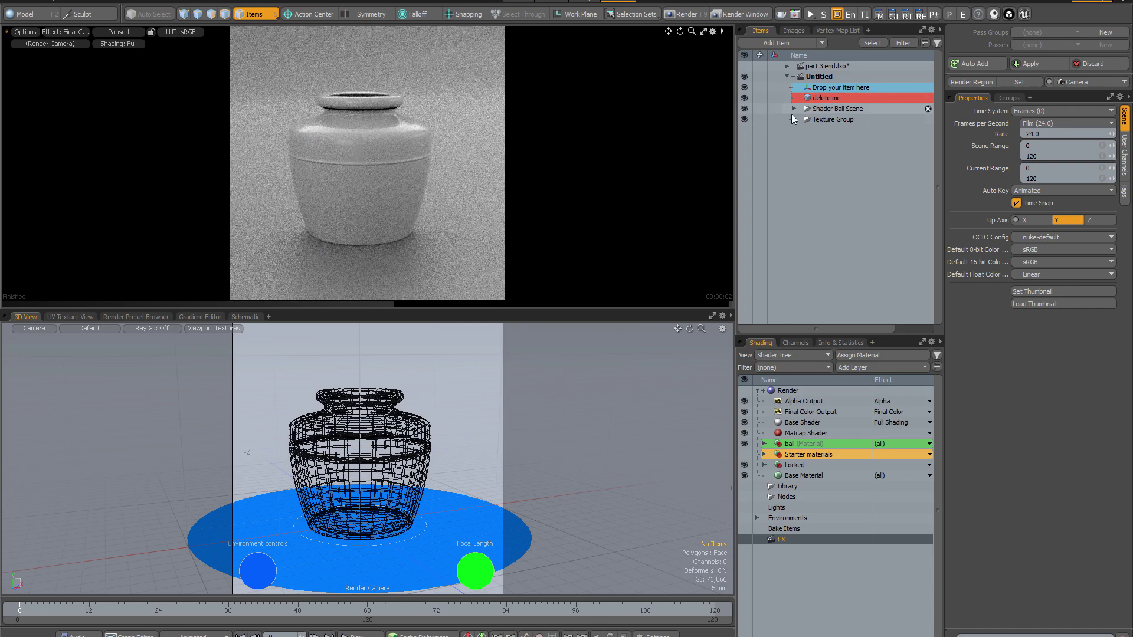
click(745, 97)
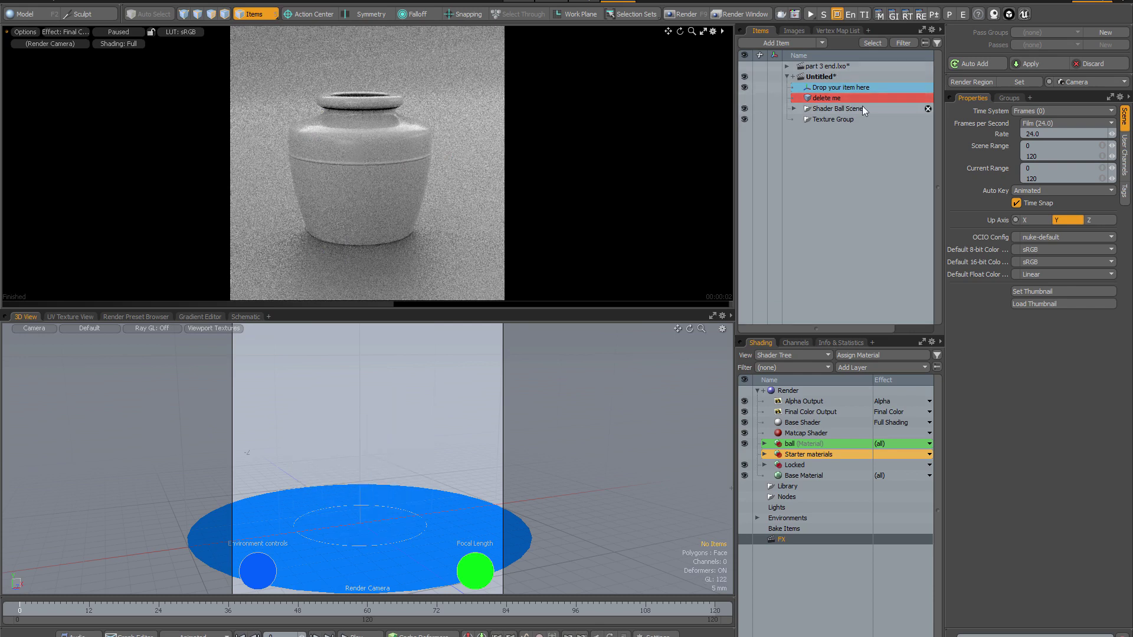
Import the camera group from part 3 end.lxo into the Uberball scene under "Drop your item here", including children and shaders
click(788, 65)
click(822, 66)
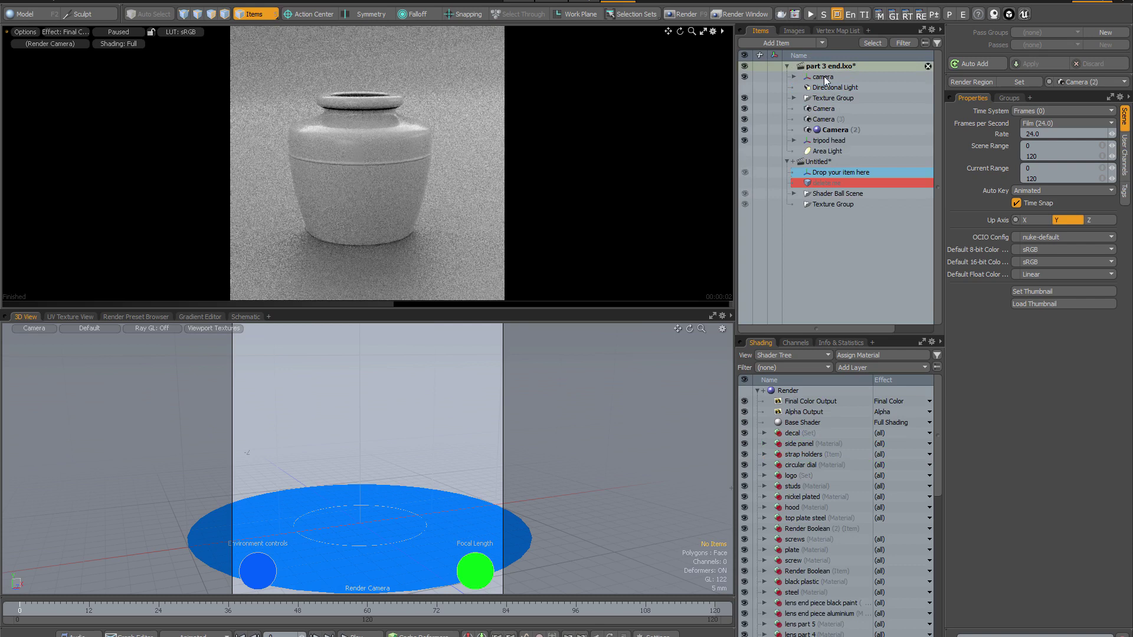
click(824, 76)
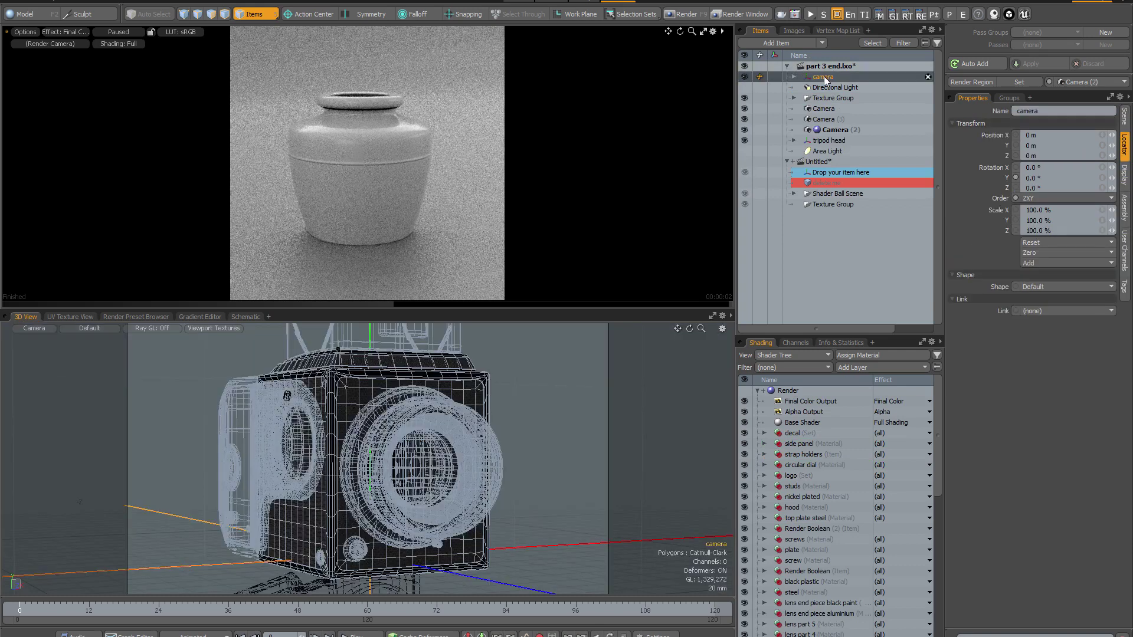
drag(820, 76, 816, 174)
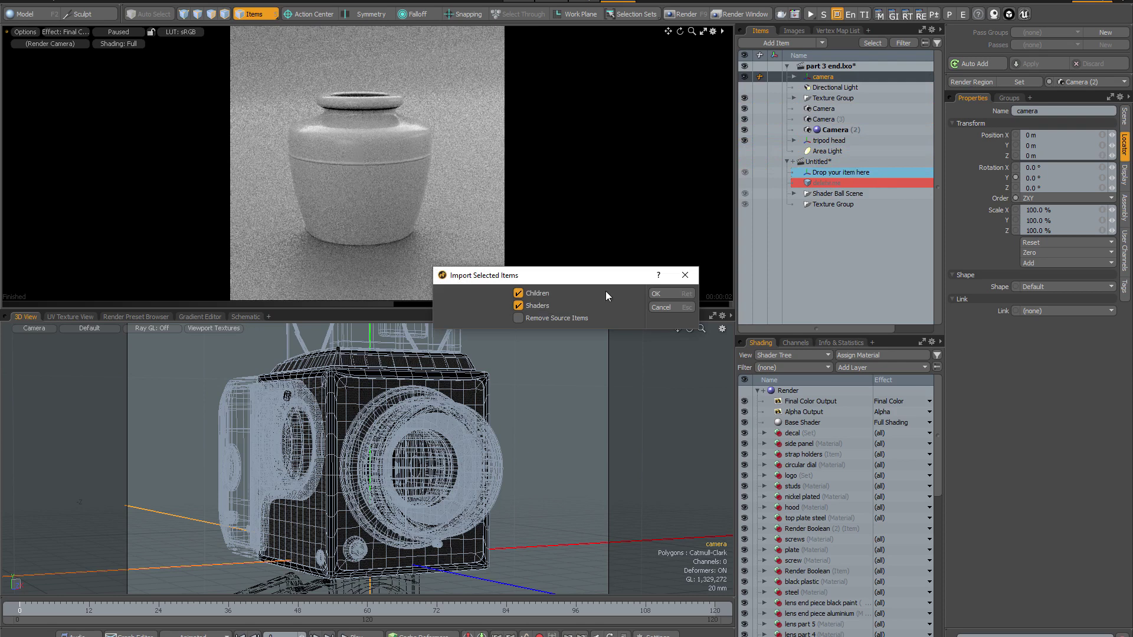
click(674, 292)
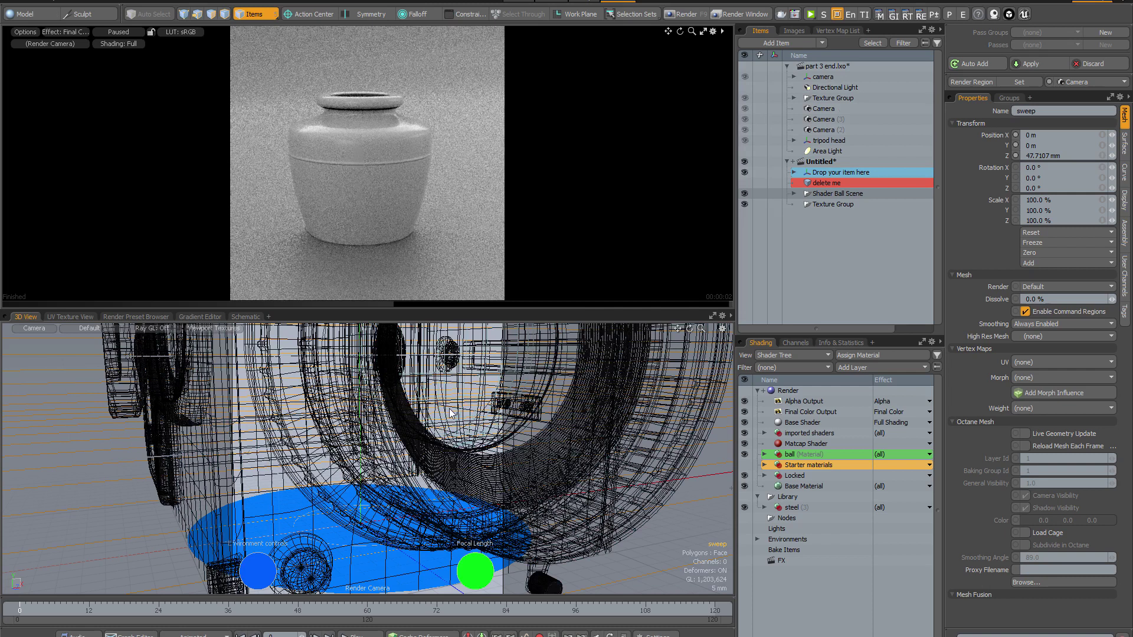
Display inactive meshes Same as Active and reframe the render camera so the whole camera model fits in view
key(ctrl+3)
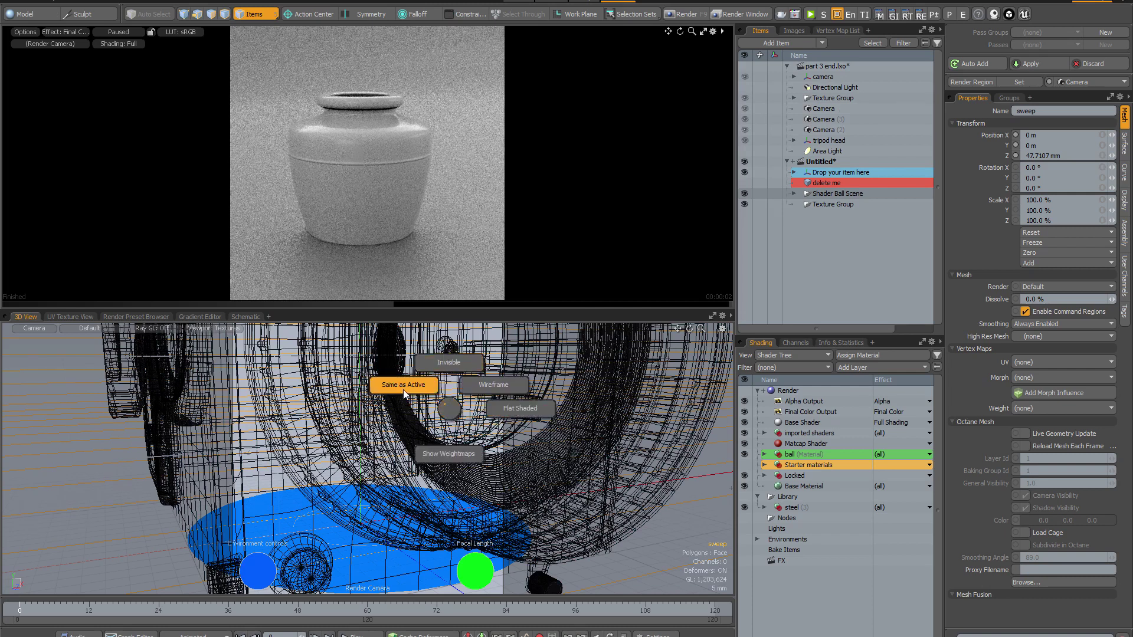
click(396, 381)
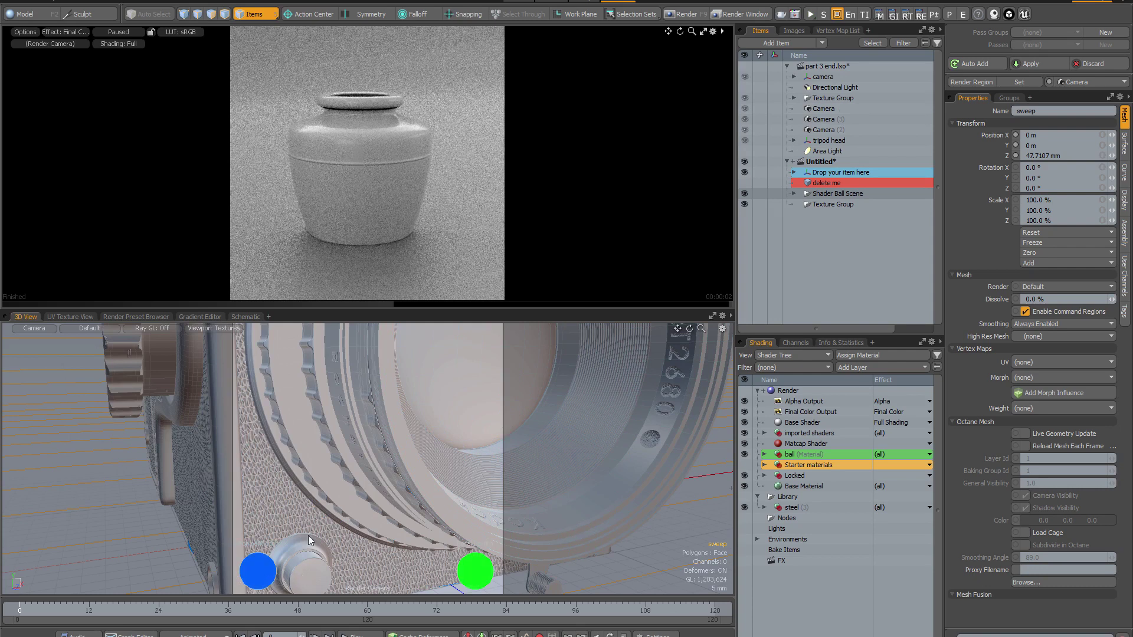
scroll(388, 461, down, 3)
scroll(388, 460, down, 3)
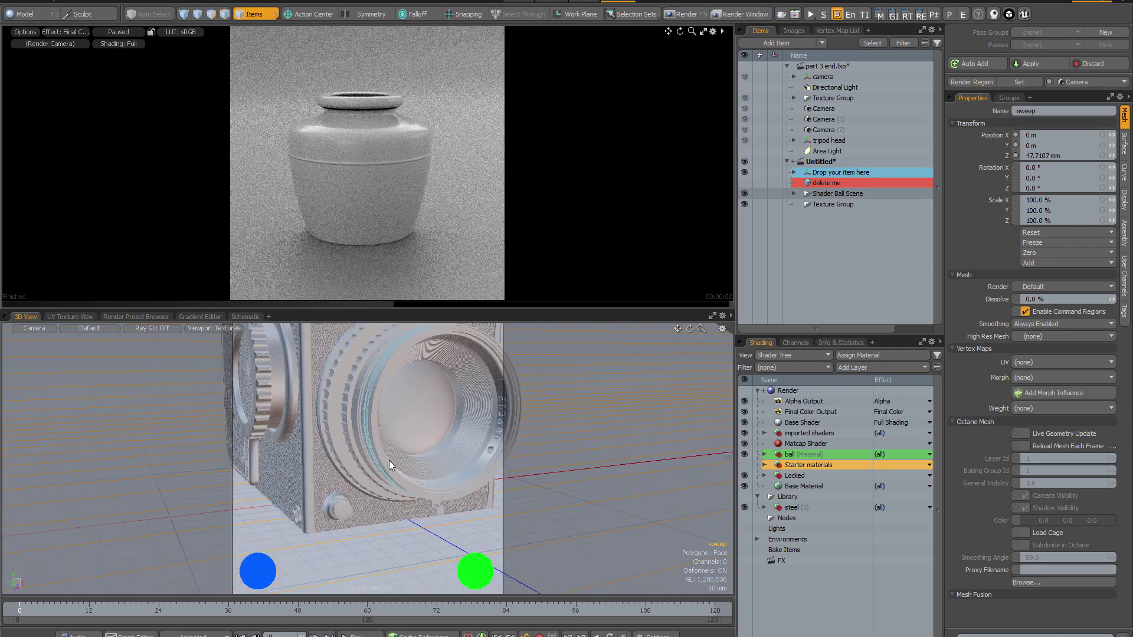
alt+drag(378, 437, 344, 497)
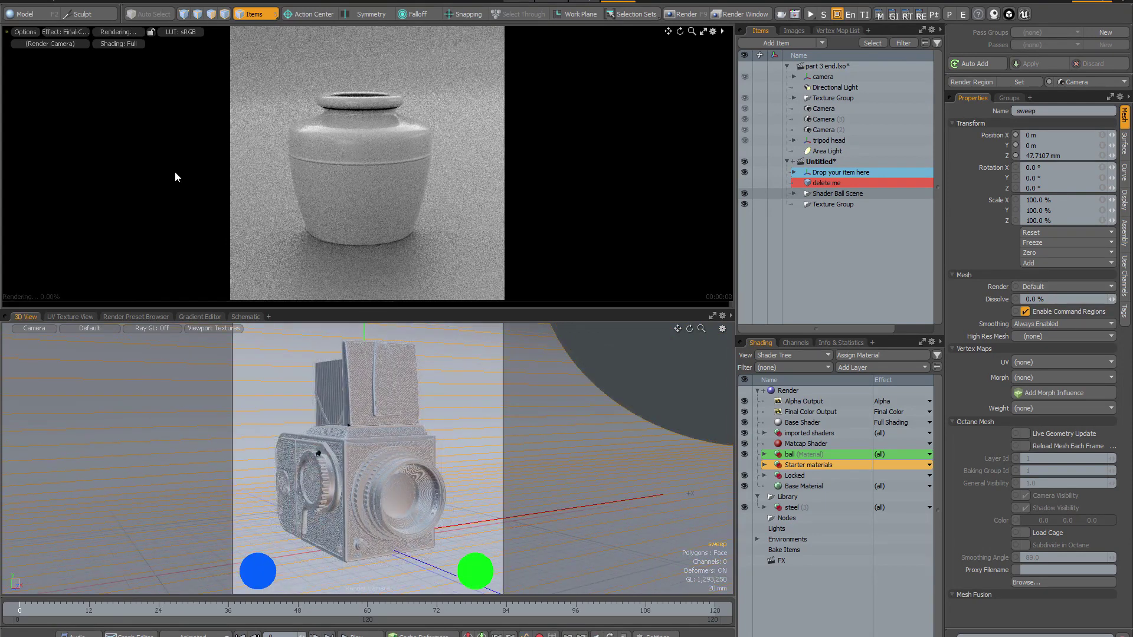
Open the environment controls in the viewport and set the Environment Selector to 10
click(268, 571)
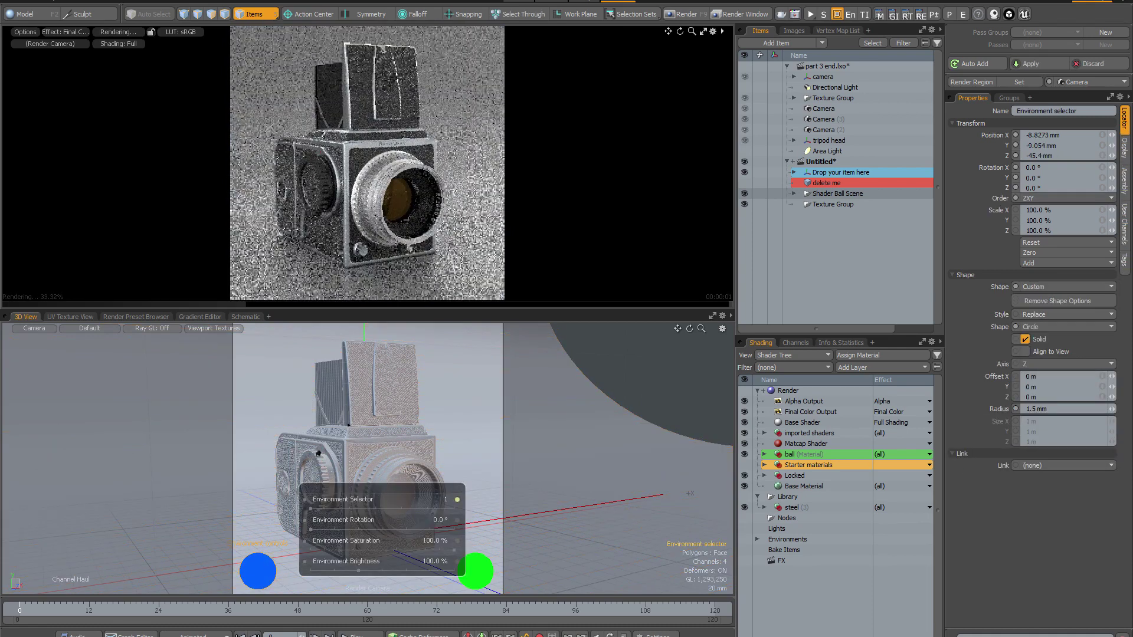
drag(310, 508, 388, 509)
drag(318, 453, 326, 453)
drag(415, 507, 427, 508)
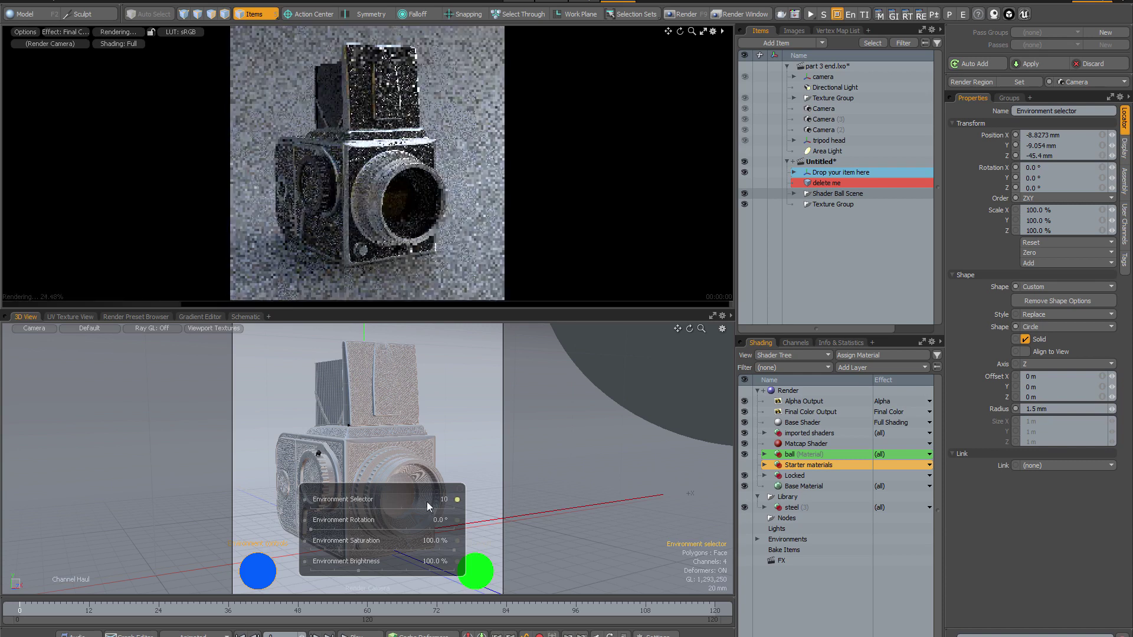
Try an Environment Rotation of 275° and return it to 0°
drag(320, 527, 406, 528)
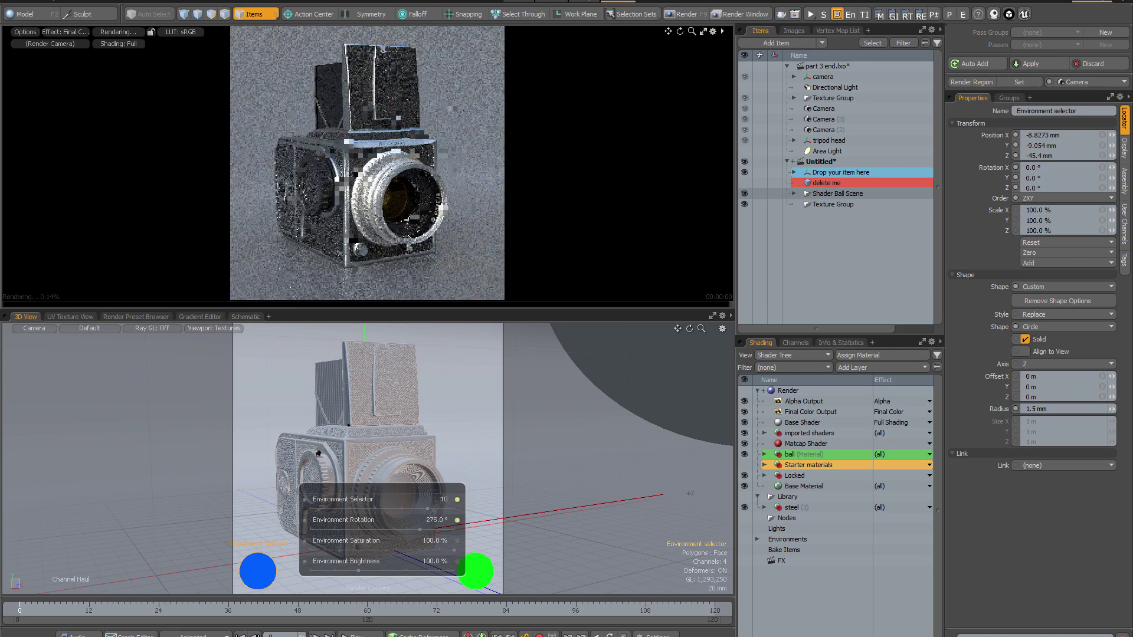
drag(318, 453, 326, 453)
drag(429, 528, 300, 520)
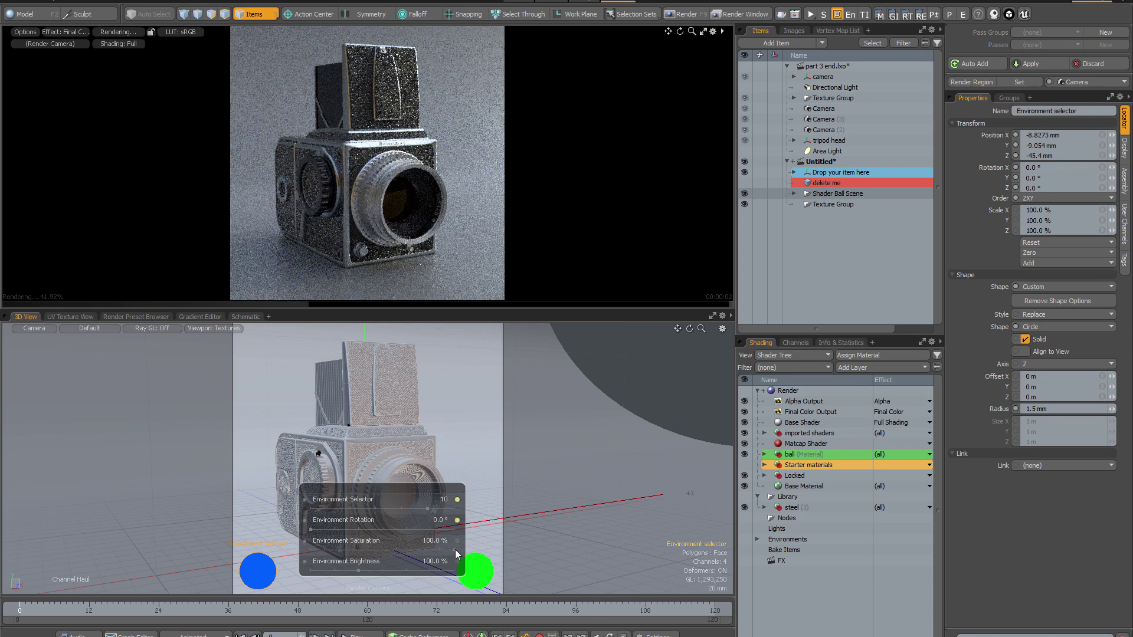
Try an Environment Saturation of 0%, restore it to 100%, and set the Environment Selector to 2
drag(454, 548, 441, 550)
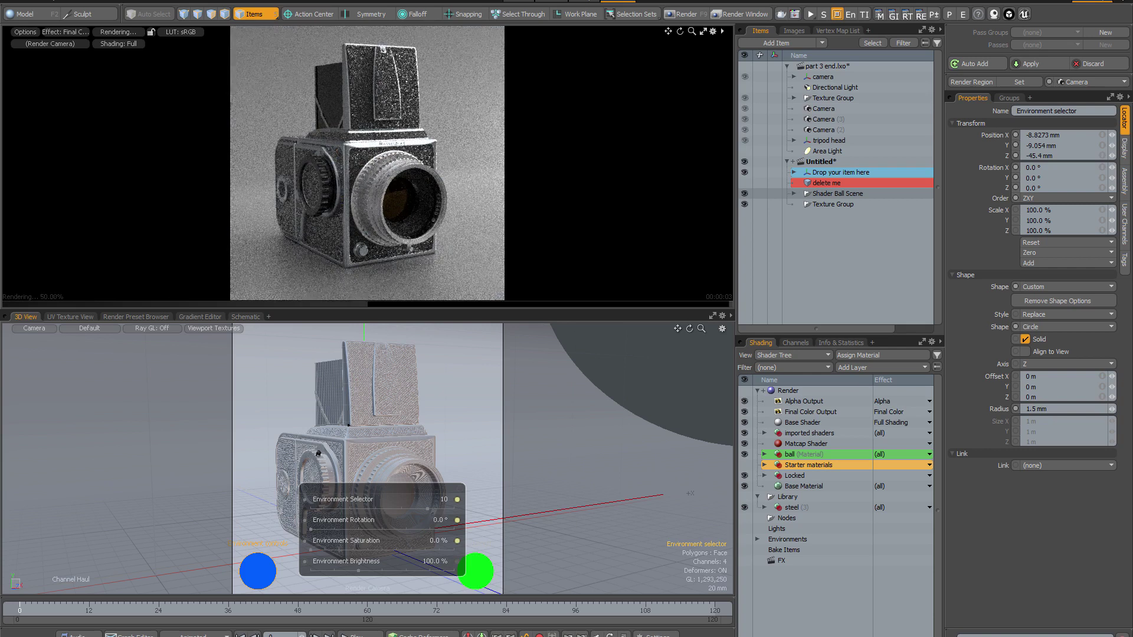
drag(311, 550, 454, 550)
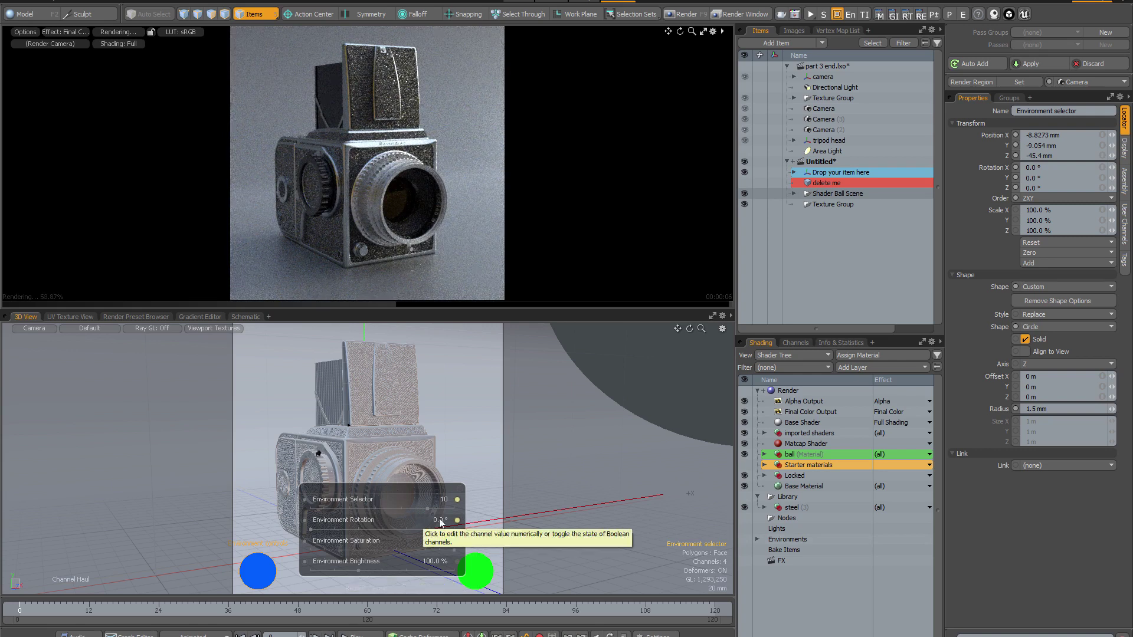
drag(427, 508, 323, 509)
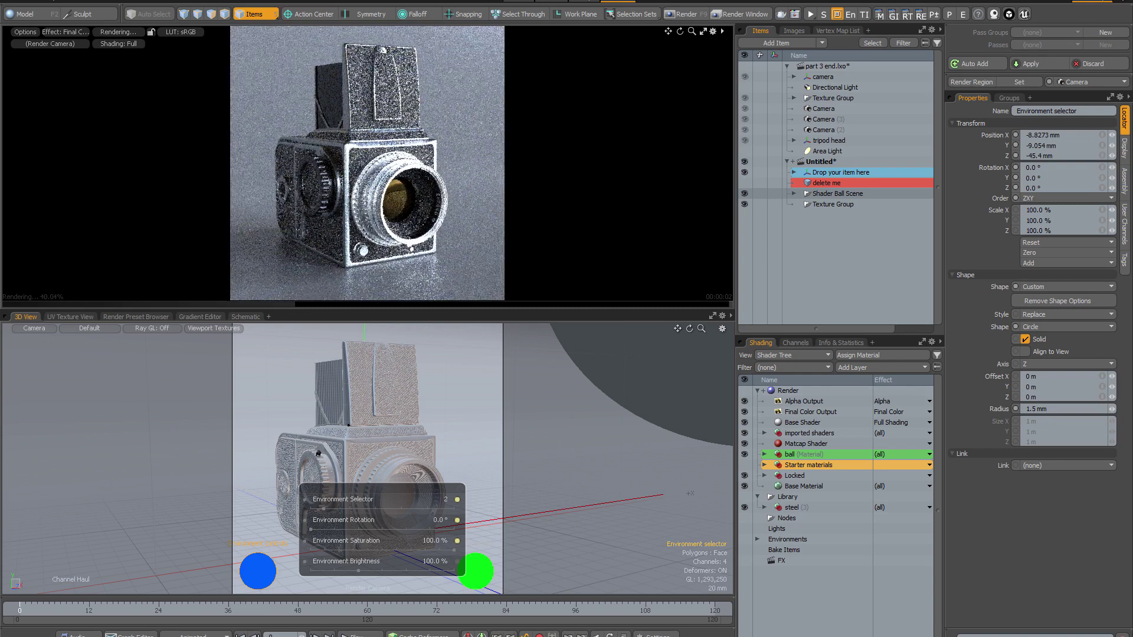
Try a render camera Focal Length of 200 and return it to 50
click(479, 561)
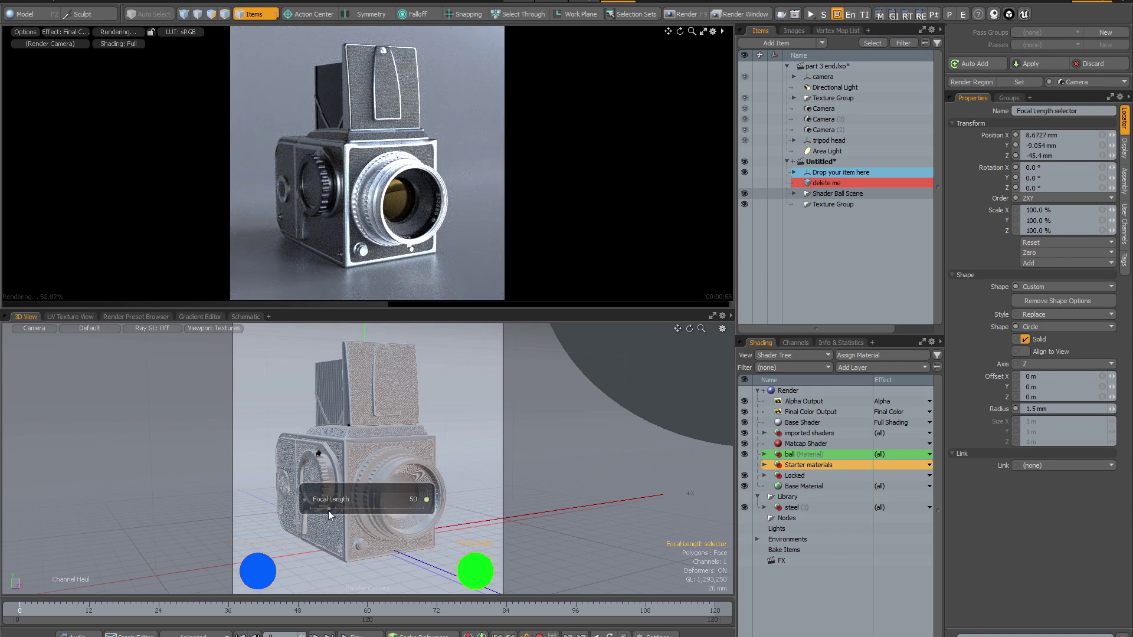
drag(330, 507, 422, 508)
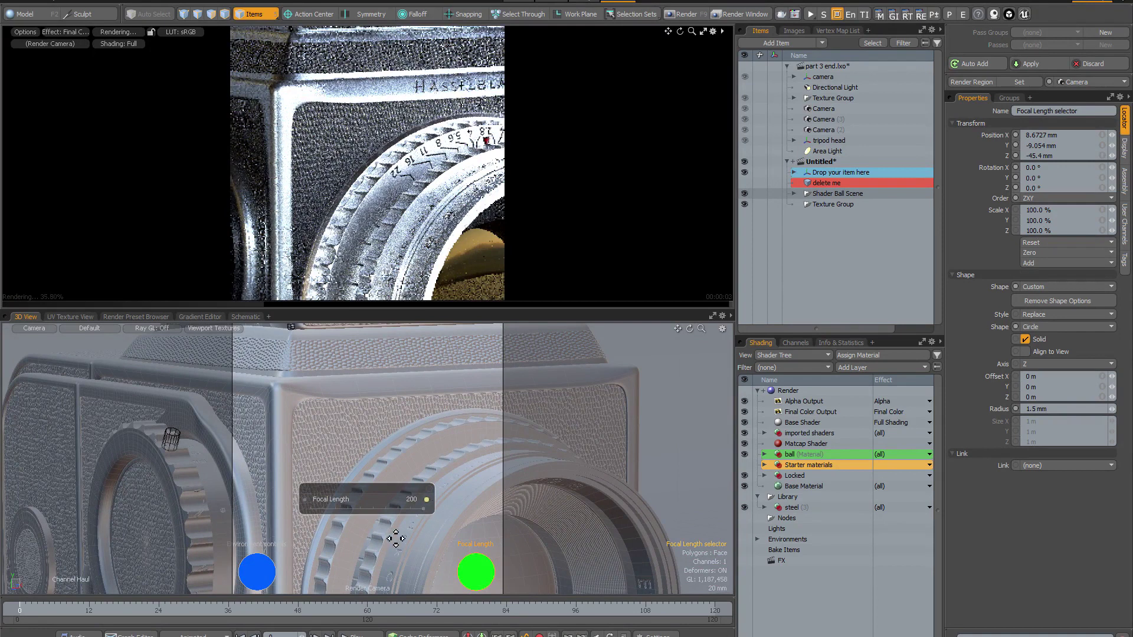
drag(423, 507, 328, 508)
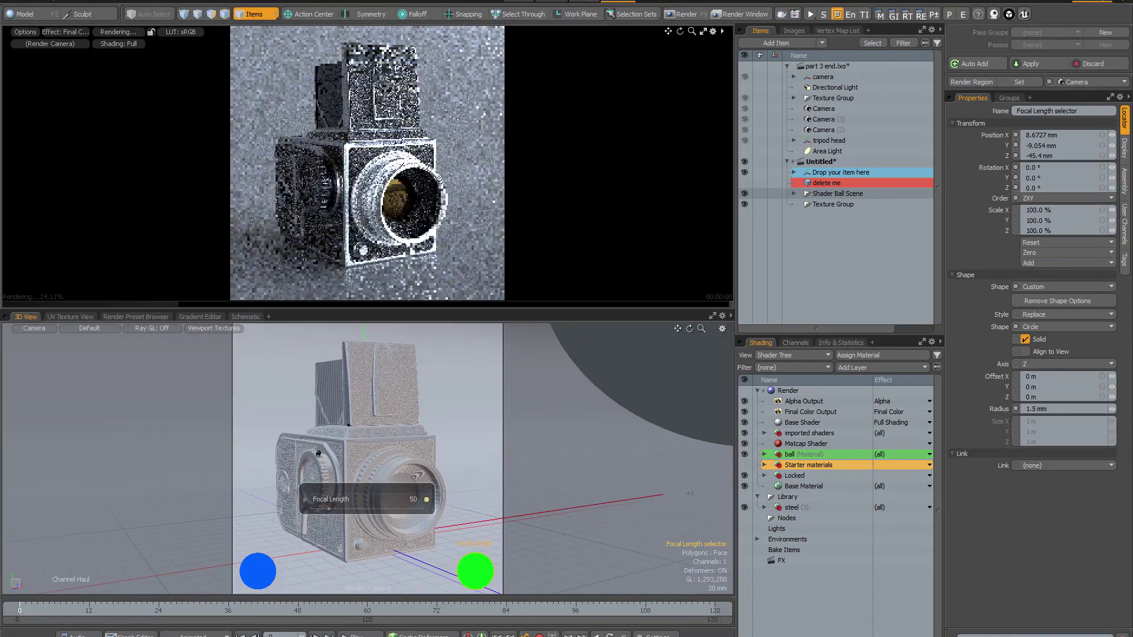
Try Environment Selector values 5 and 3, and return the selector to 2
click(266, 573)
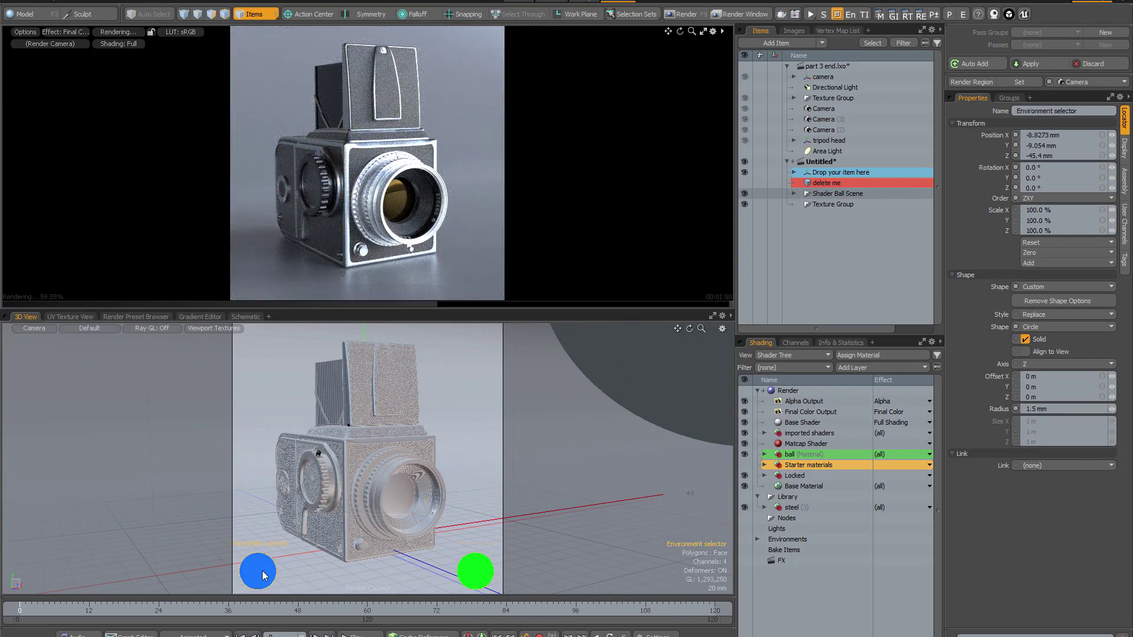
click(268, 575)
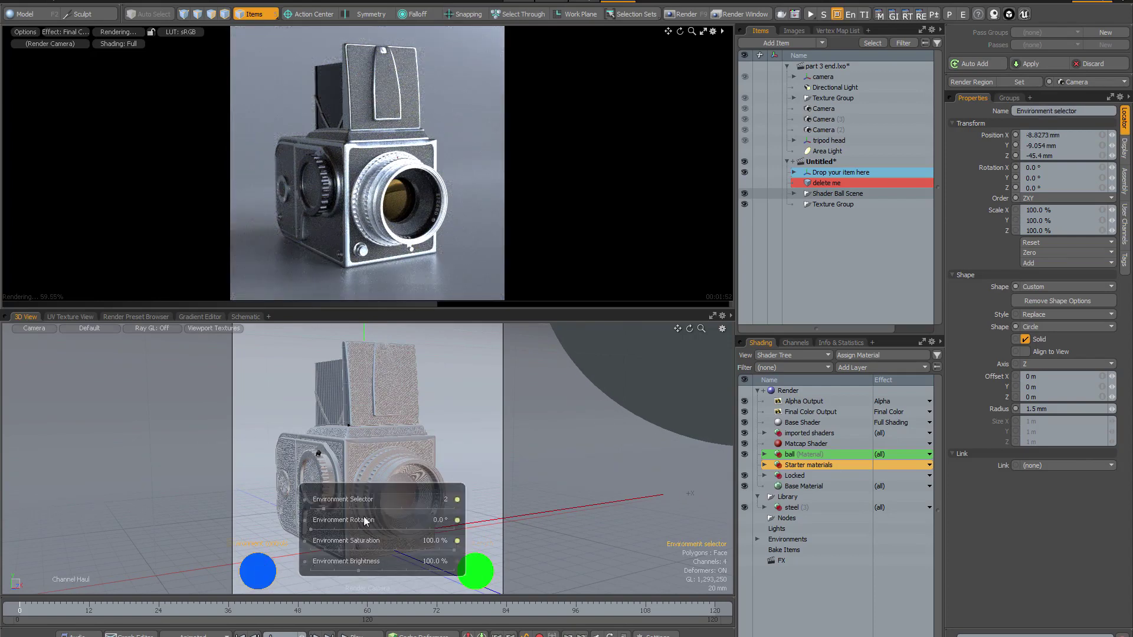
drag(323, 509, 348, 508)
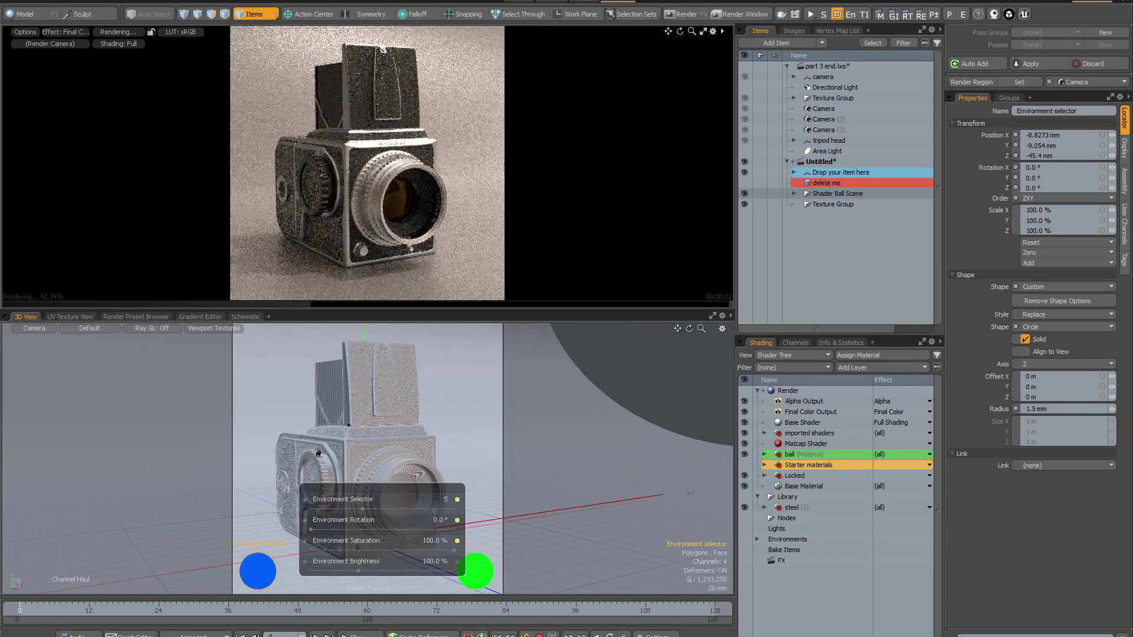
drag(362, 509, 349, 509)
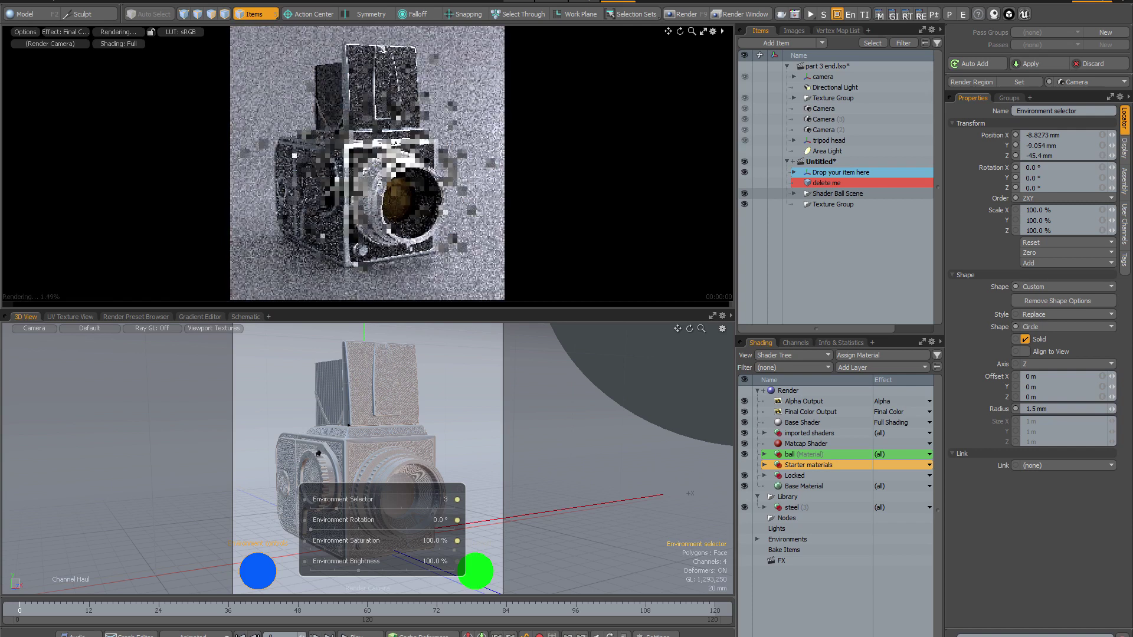
key(Left)
key(Left)
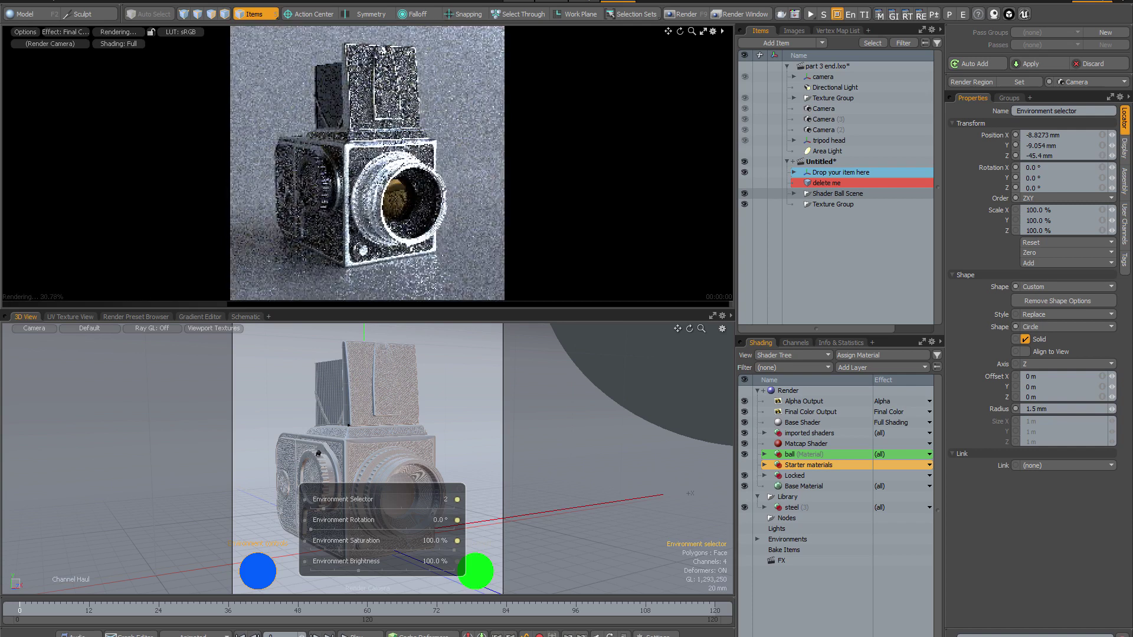